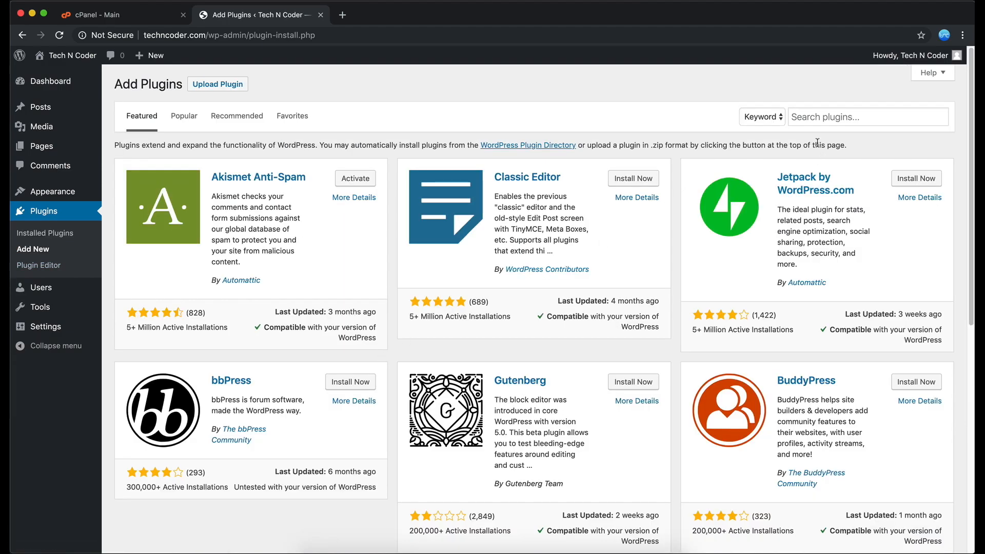
# Search the plugin directory for wordfence, and install and activate Wordfence Security – Firewall & Malware Scan.
pyautogui.click(814, 117)
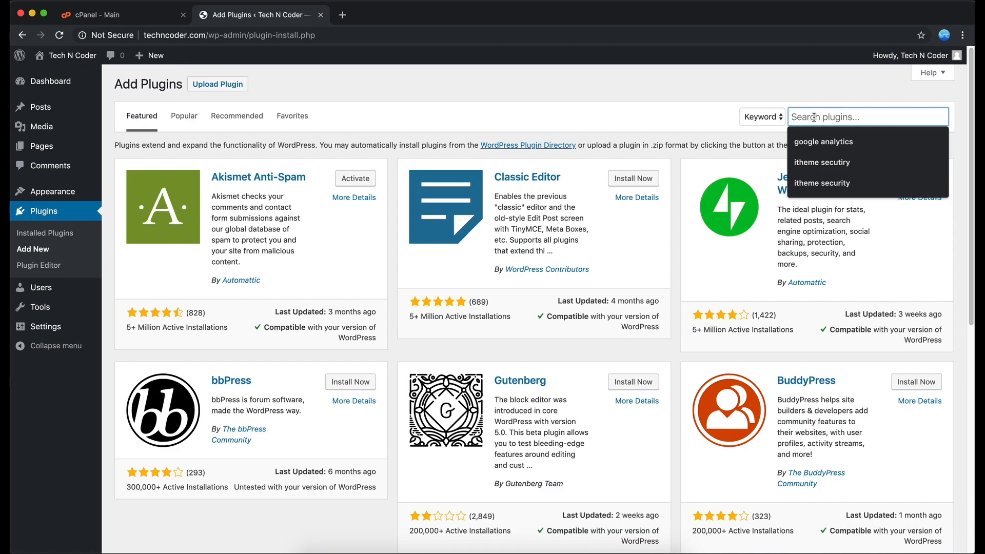
pyautogui.write('wordfe')
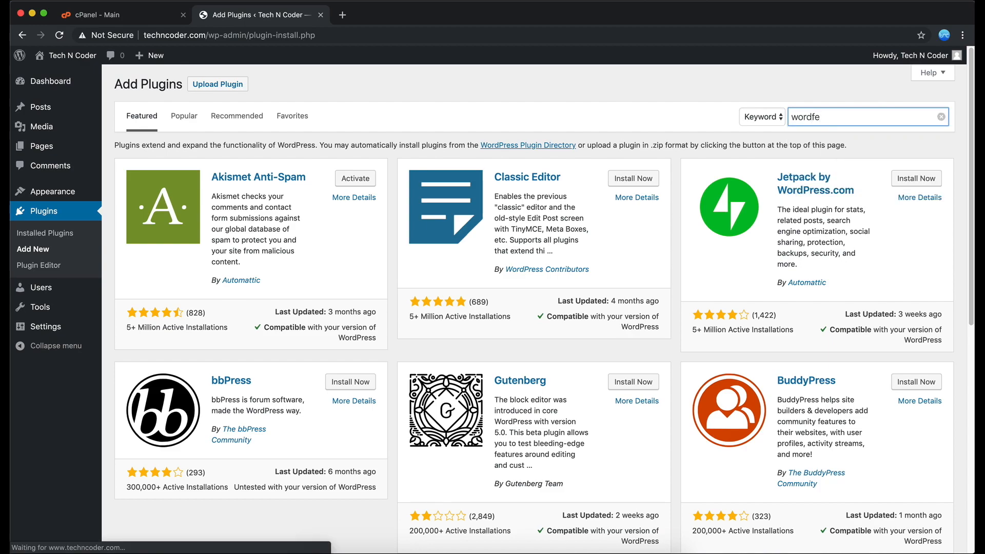
pyautogui.write('nce')
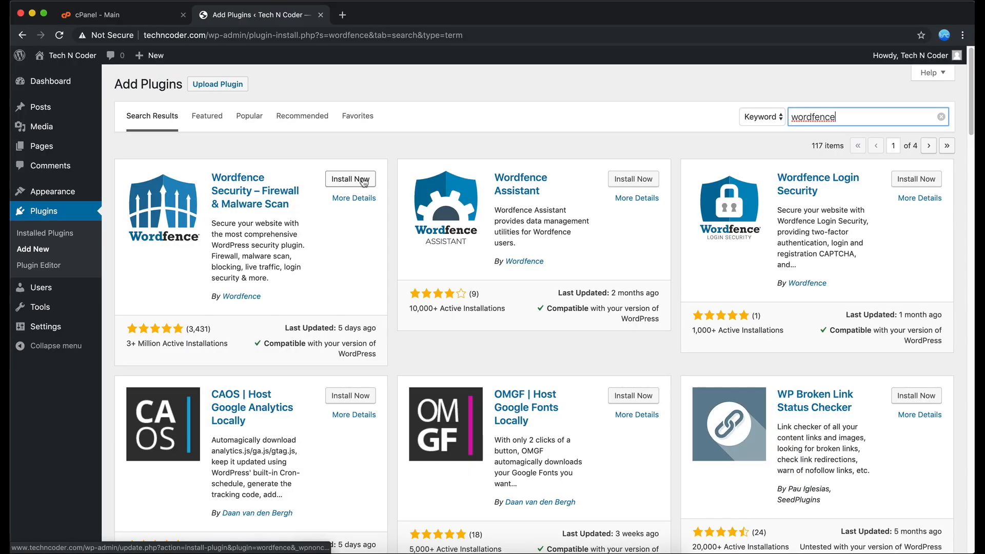
pyautogui.click(364, 181)
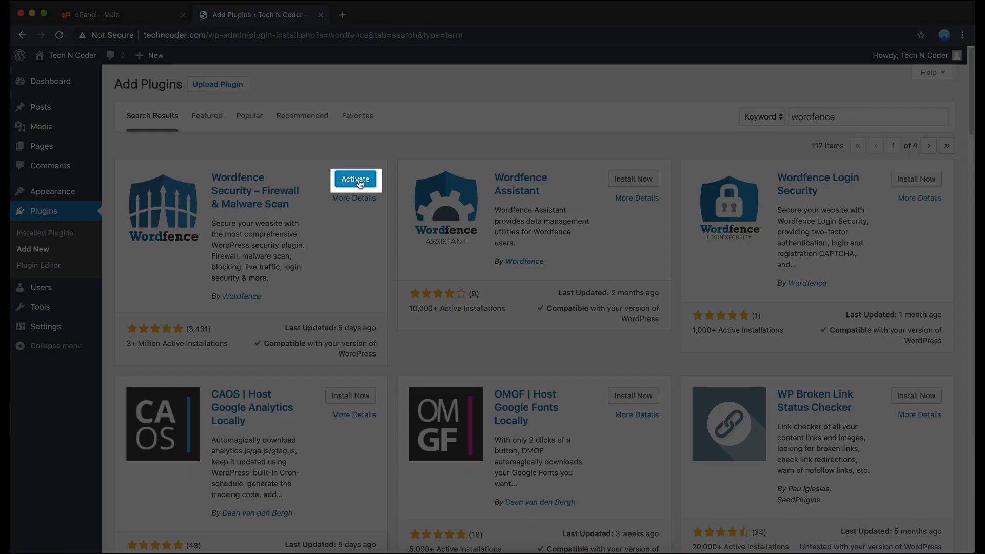
pyautogui.click(360, 179)
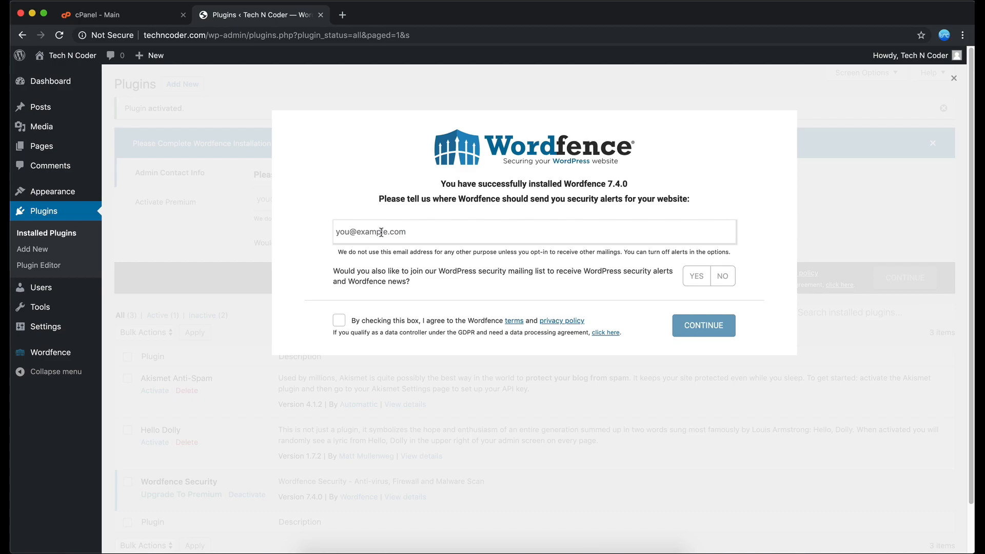
# Complete the Wordfence setup with the alert e-mail address, accepted terms and no mailing list, and decline the premium license.
pyautogui.click(339, 321)
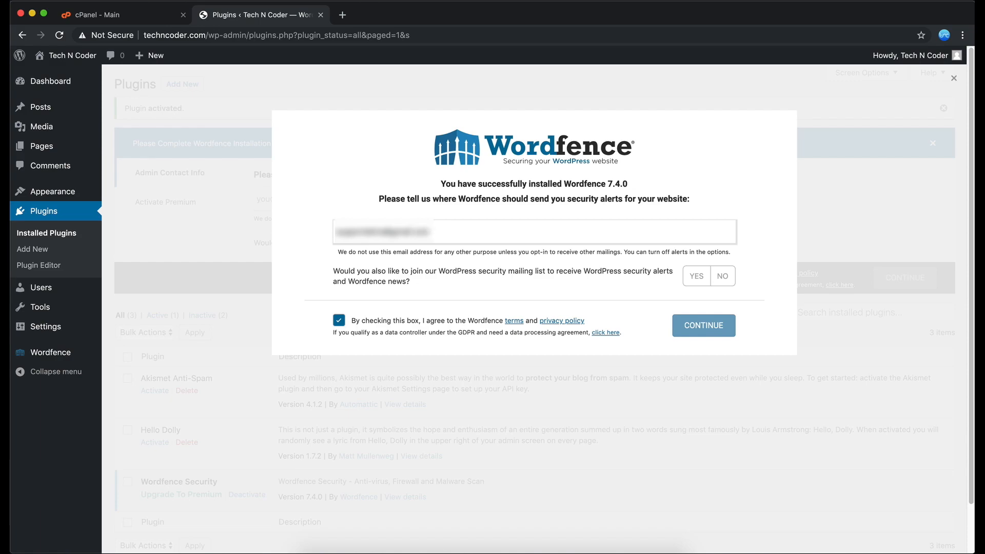
pyautogui.click(721, 277)
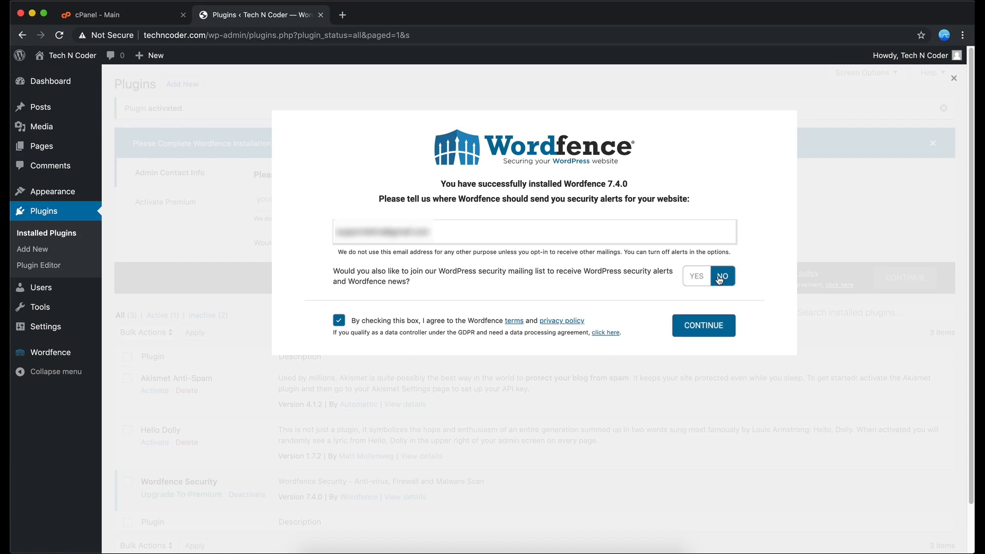
pyautogui.click(715, 325)
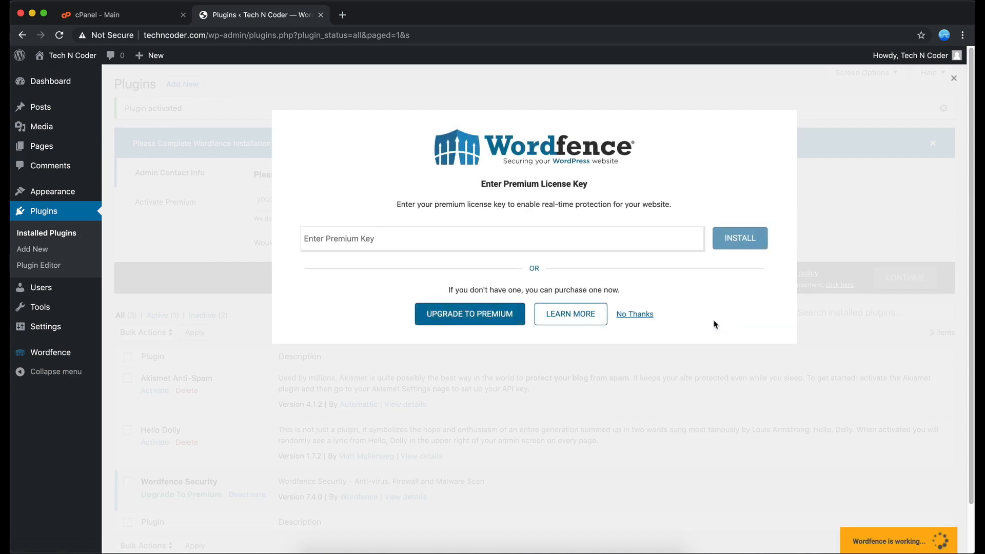
pyautogui.click(630, 316)
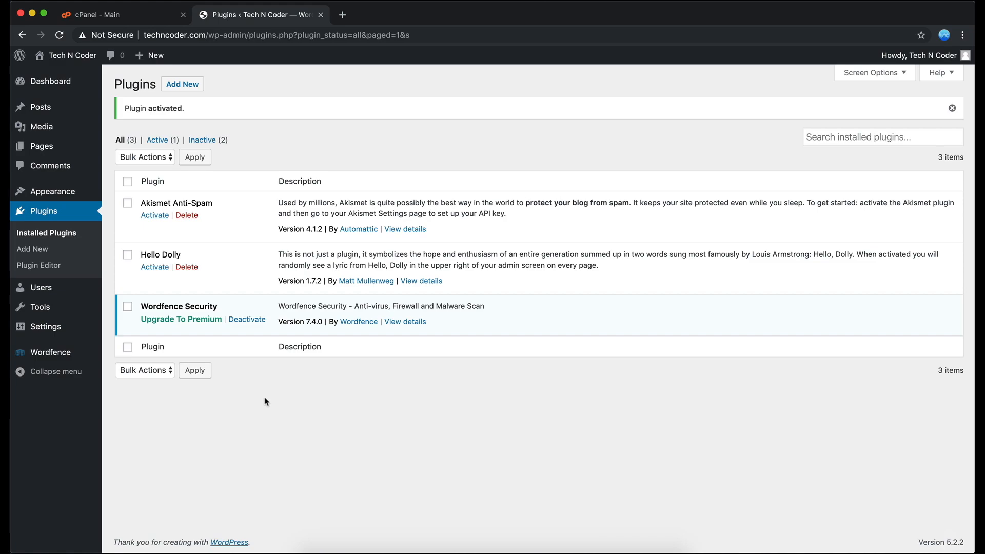
# Install a new plugin by uploading better-wp-security.7.4.1.zip from the Downloads folder, and activate it.
pyautogui.moveTo(74, 357)
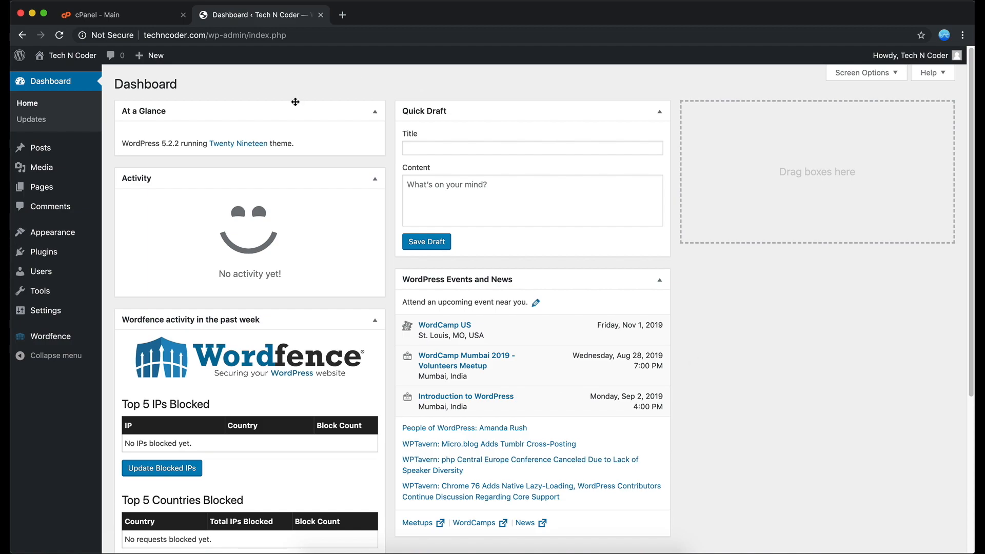
pyautogui.moveTo(48, 254)
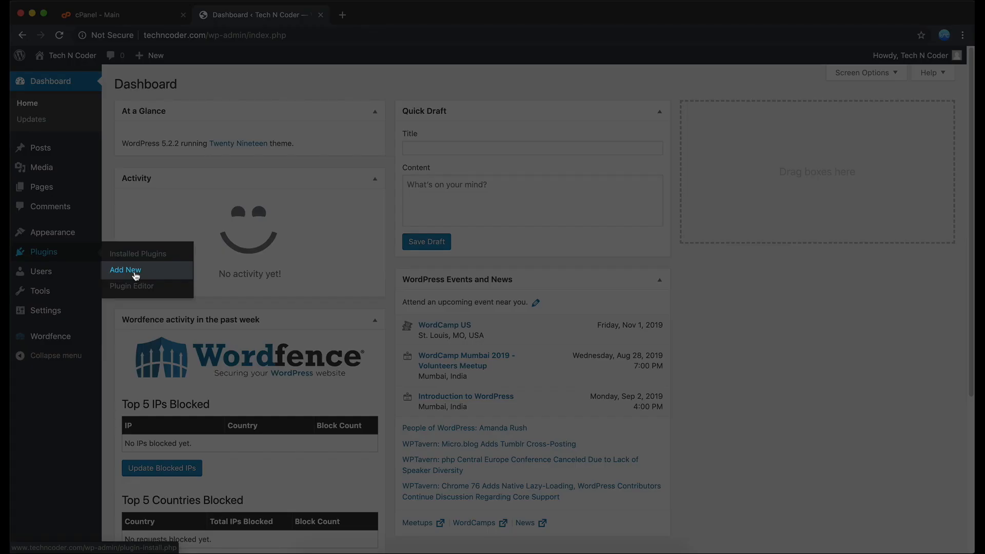
pyautogui.click(134, 270)
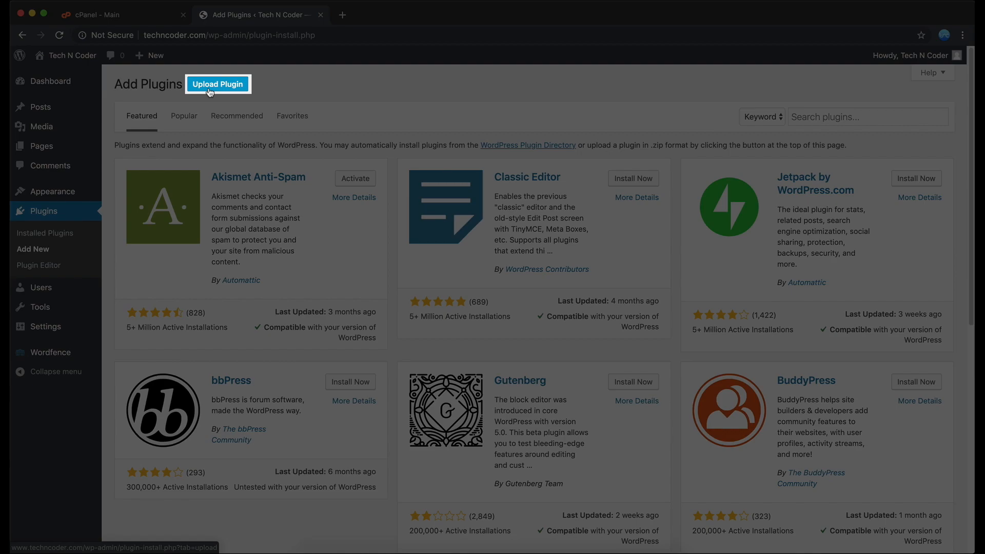
pyautogui.click(210, 91)
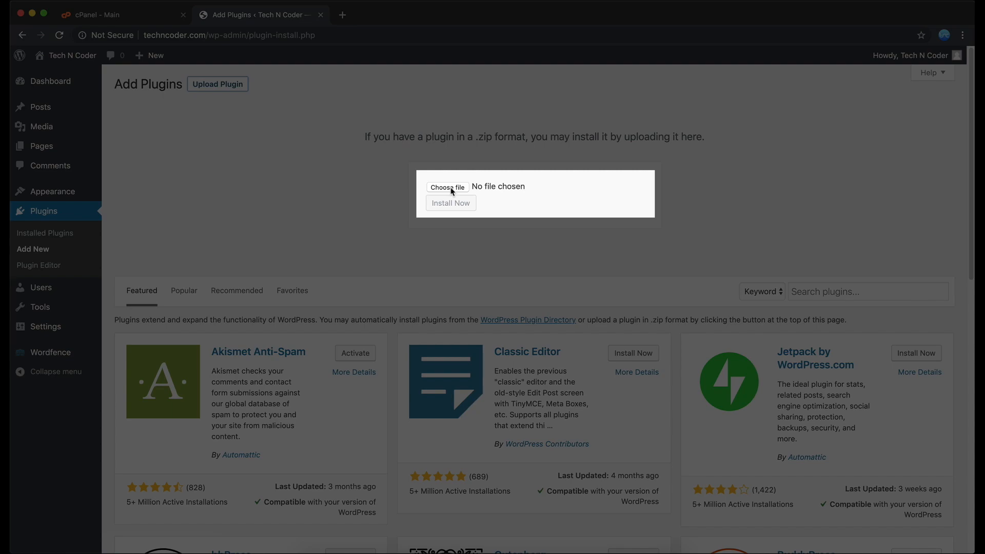
pyautogui.click(451, 189)
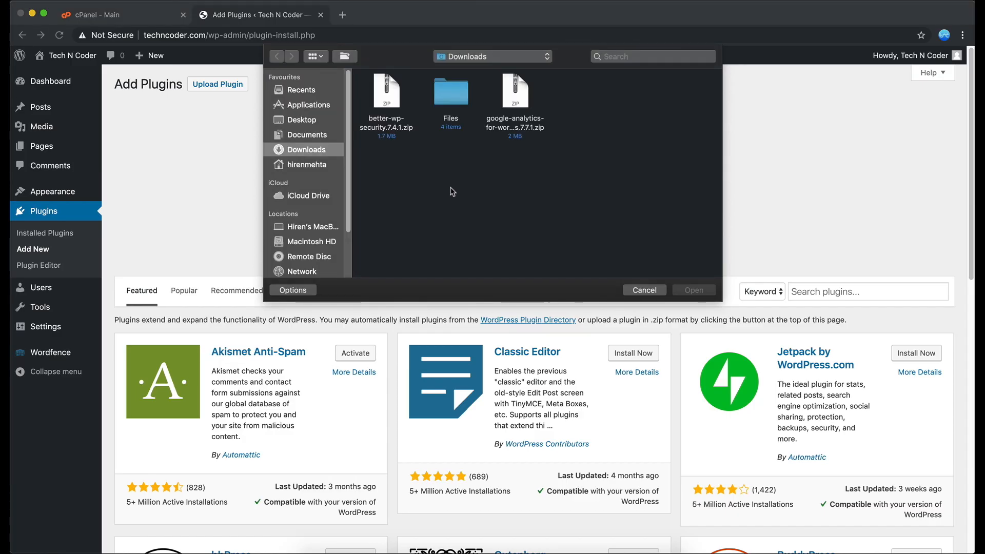
pyautogui.click(388, 111)
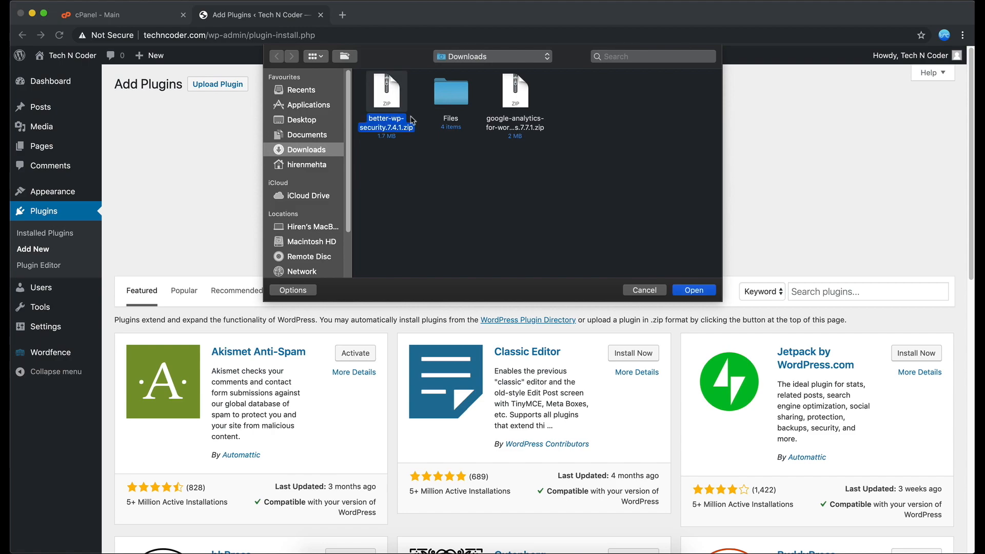
pyautogui.click(694, 290)
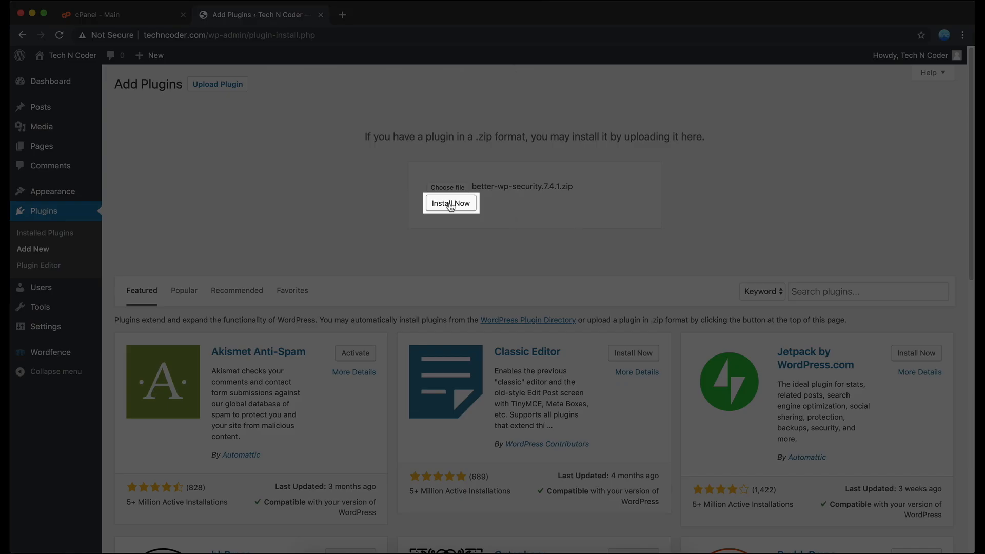
pyautogui.click(452, 204)
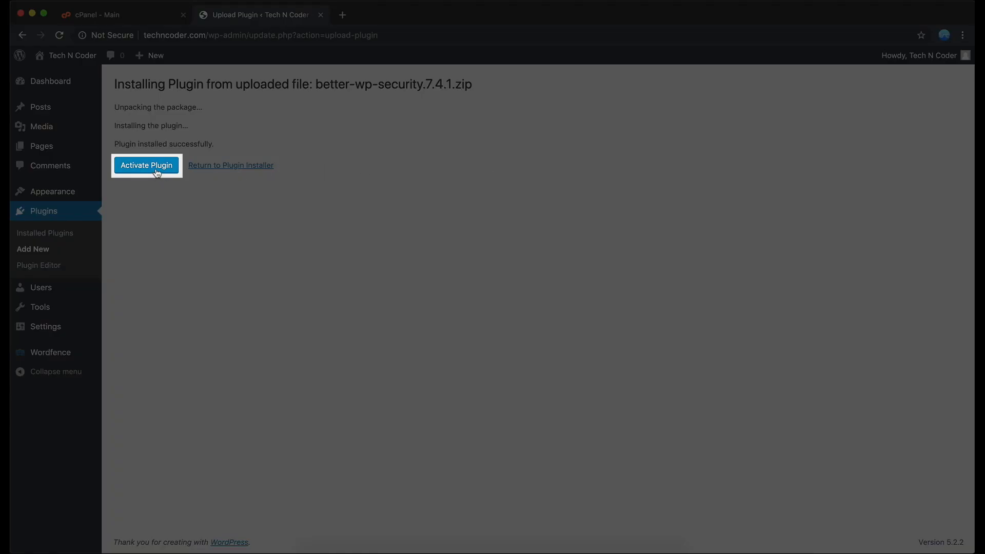
pyautogui.click(157, 172)
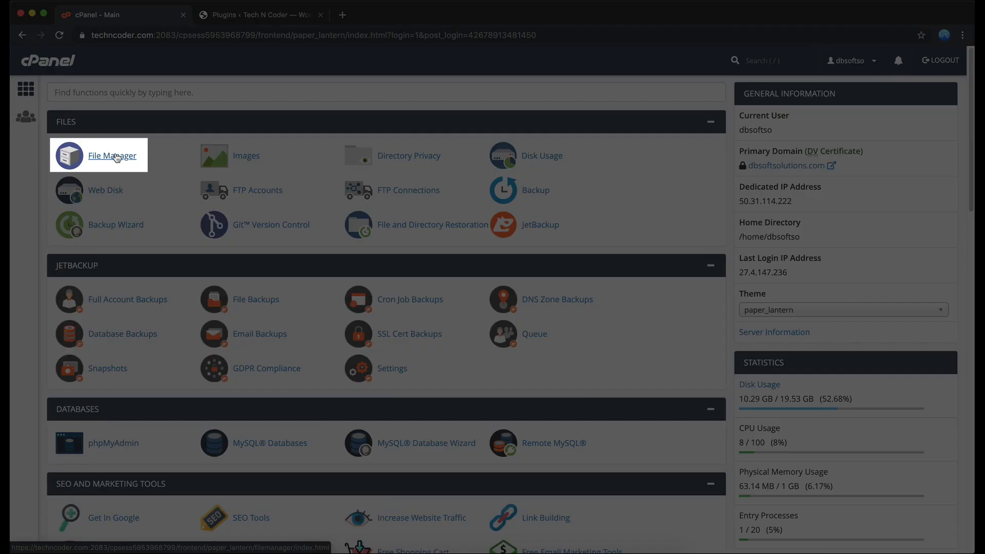
# Open cPanel's File Manager at the public_html/techncoder.com/wp-content/plugins folder.
pyautogui.click(113, 156)
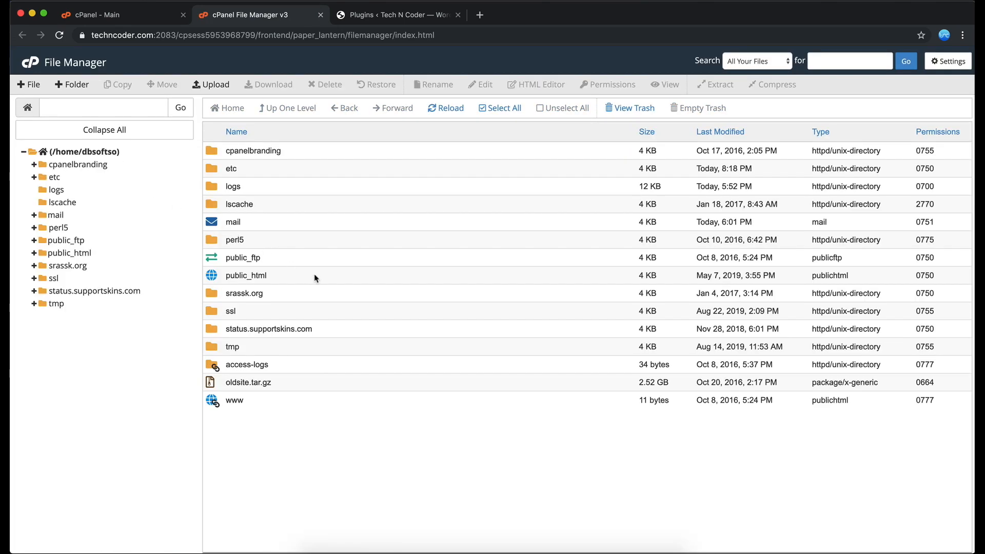
pyautogui.click(318, 280)
pyautogui.doubleClick(318, 280)
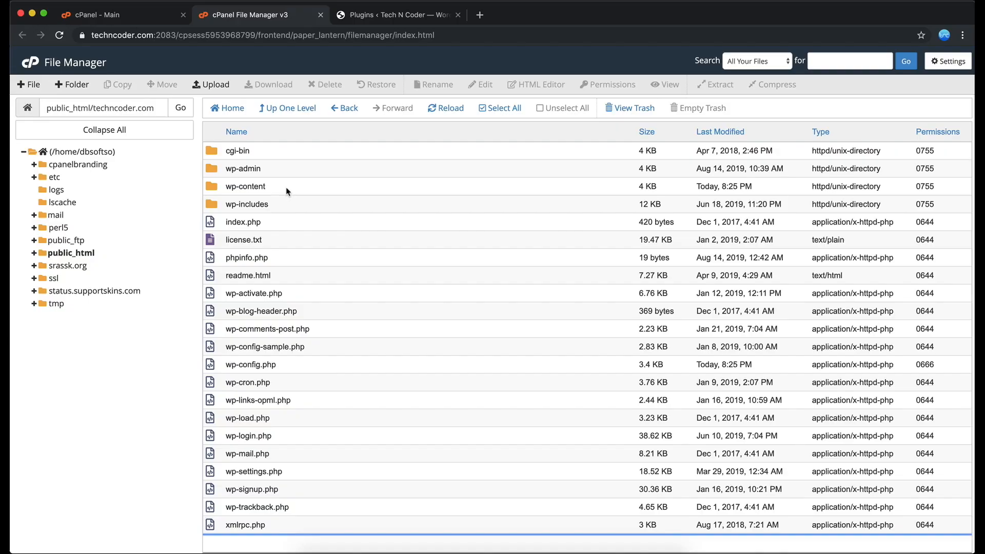
pyautogui.doubleClick(287, 188)
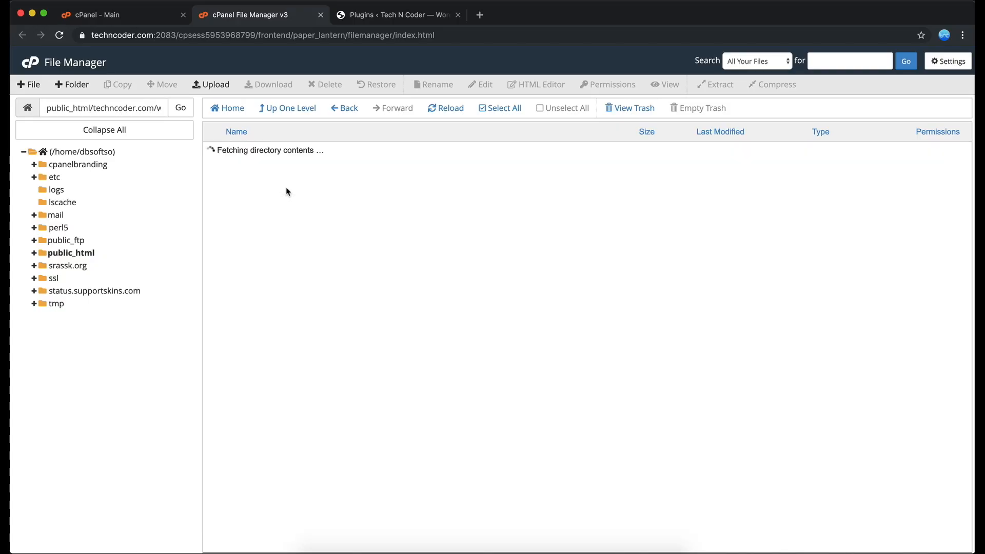
pyautogui.doubleClick(266, 153)
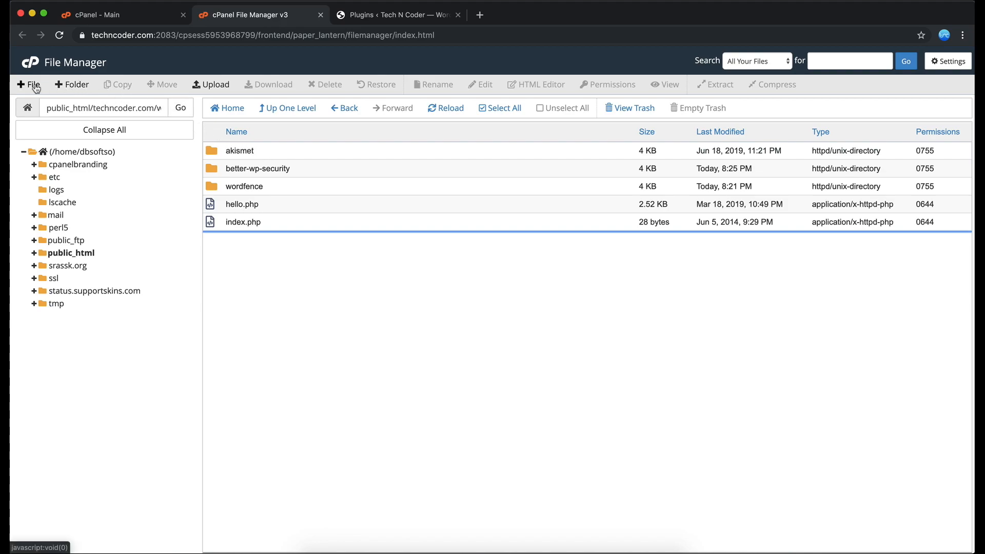
# Upload google-analytics-for-wordpress.7.7.1.zip from Downloads to the plugins folder and return to the folder listing.
pyautogui.click(203, 90)
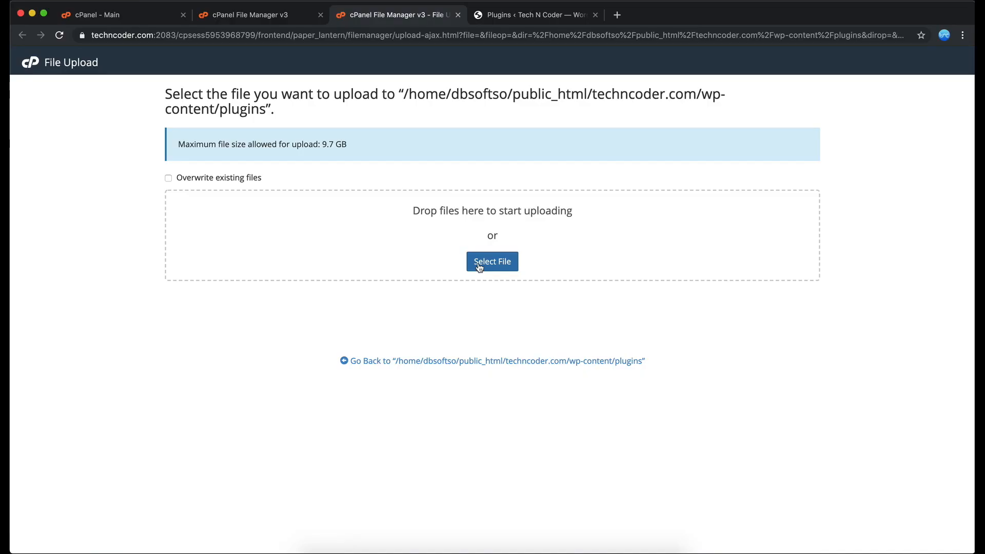
pyautogui.click(492, 261)
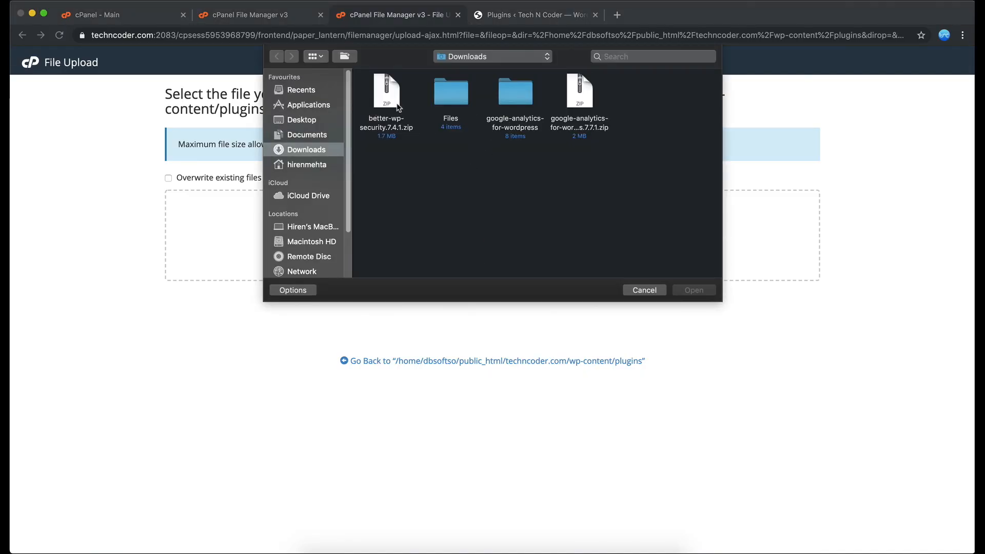
pyautogui.click(579, 98)
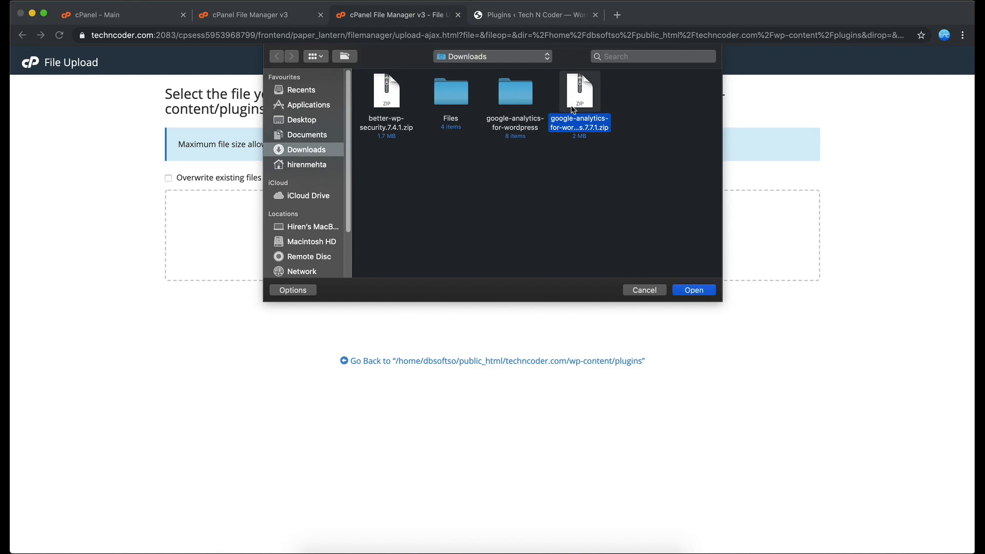
pyautogui.click(699, 290)
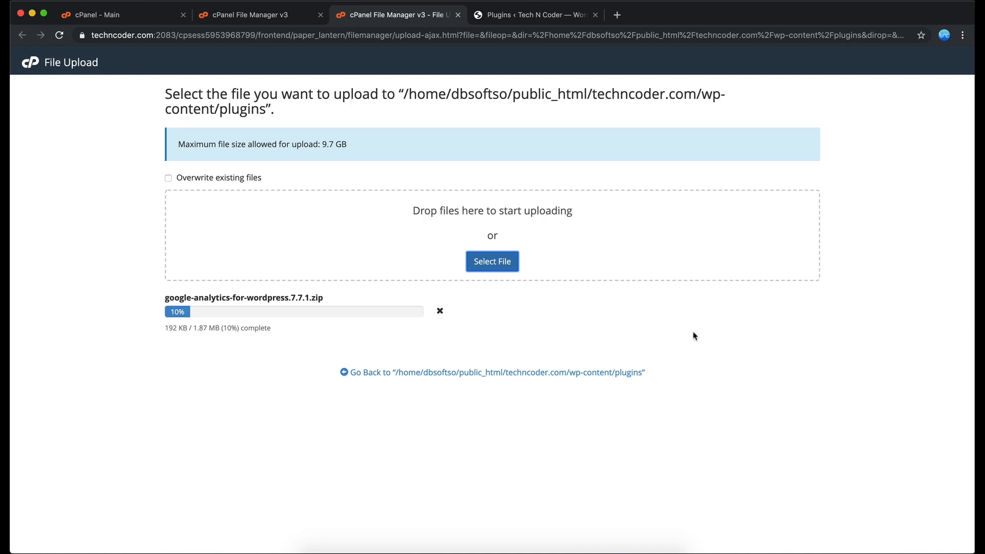
pyautogui.click(475, 377)
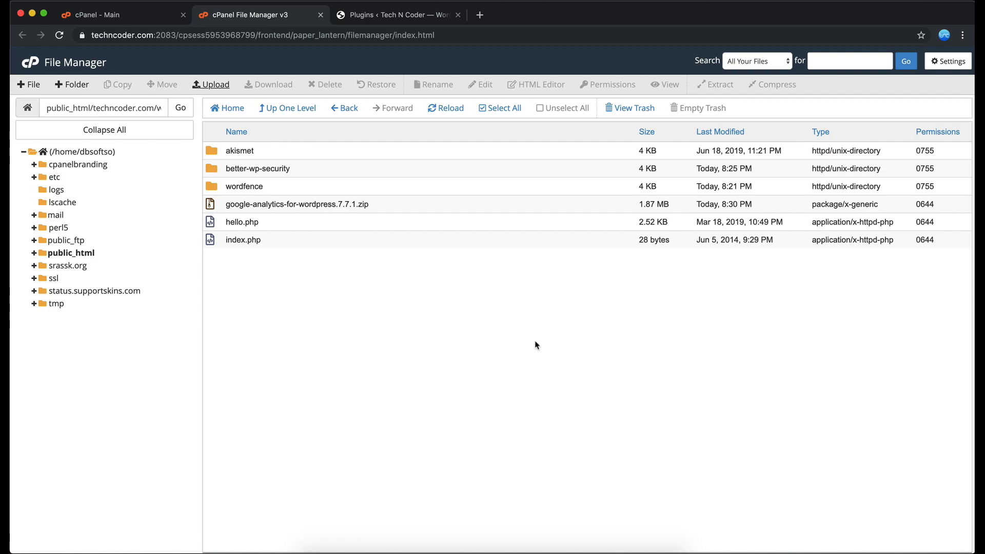
# Extract google-analytics-for-wordpress.7.7.1.zip into /public_html/techncoder.com/wp-content/plugins and open the extracted google-analytics-for-wordpress folder.
pyautogui.rightClick(381, 207)
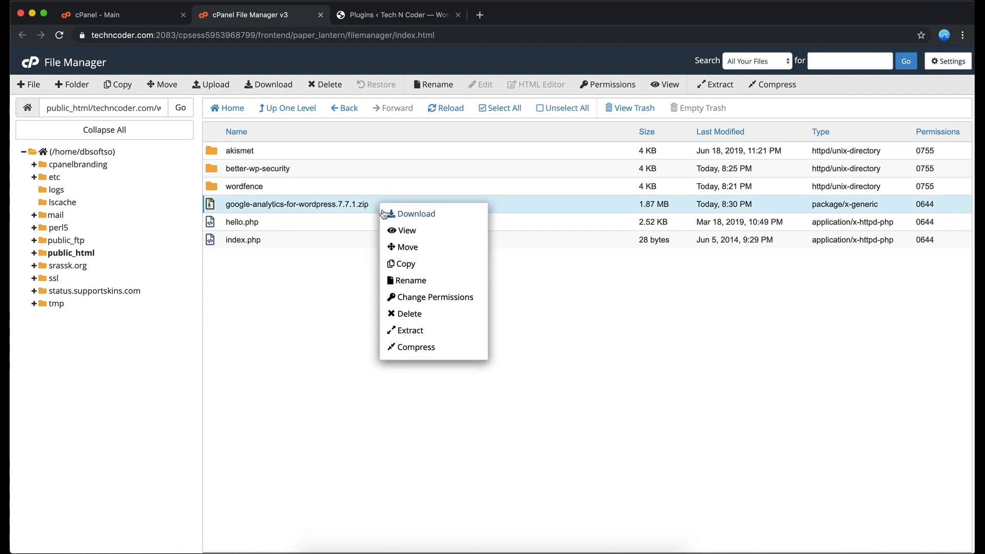
pyautogui.click(423, 330)
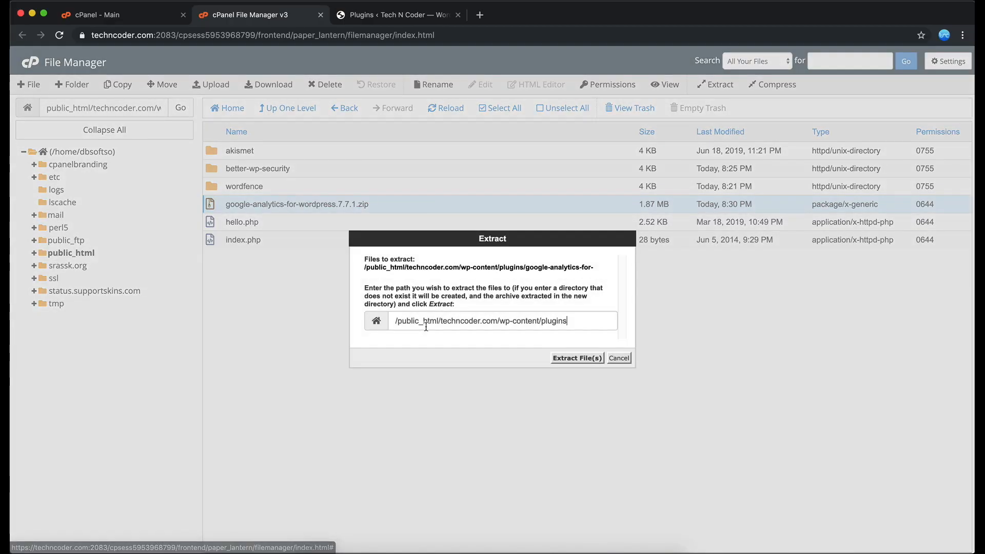
pyautogui.click(561, 357)
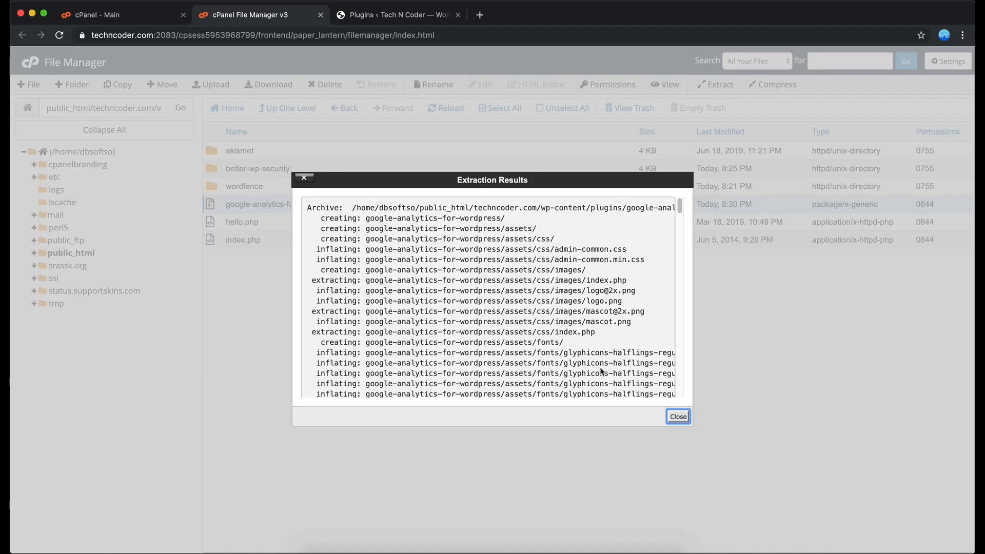
pyautogui.click(675, 417)
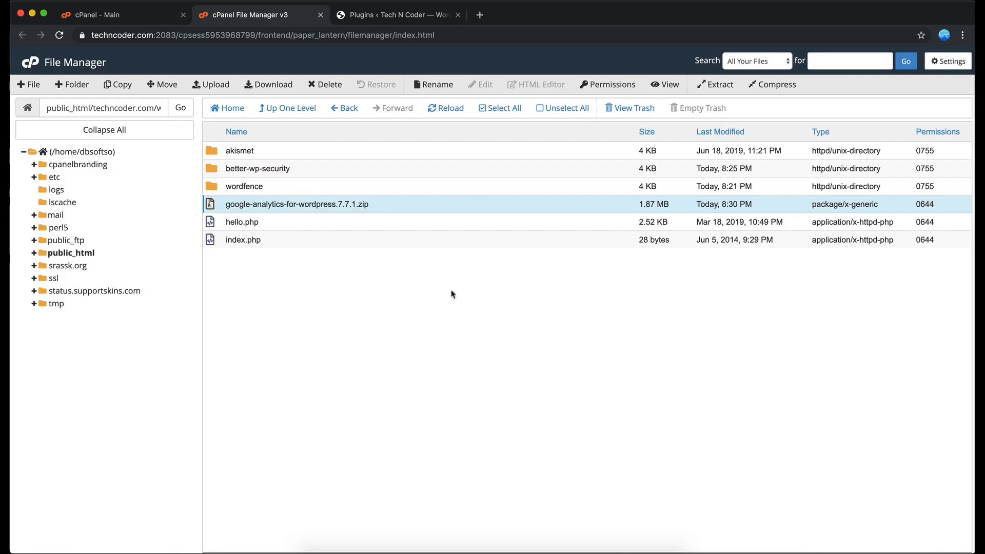
pyautogui.click(443, 109)
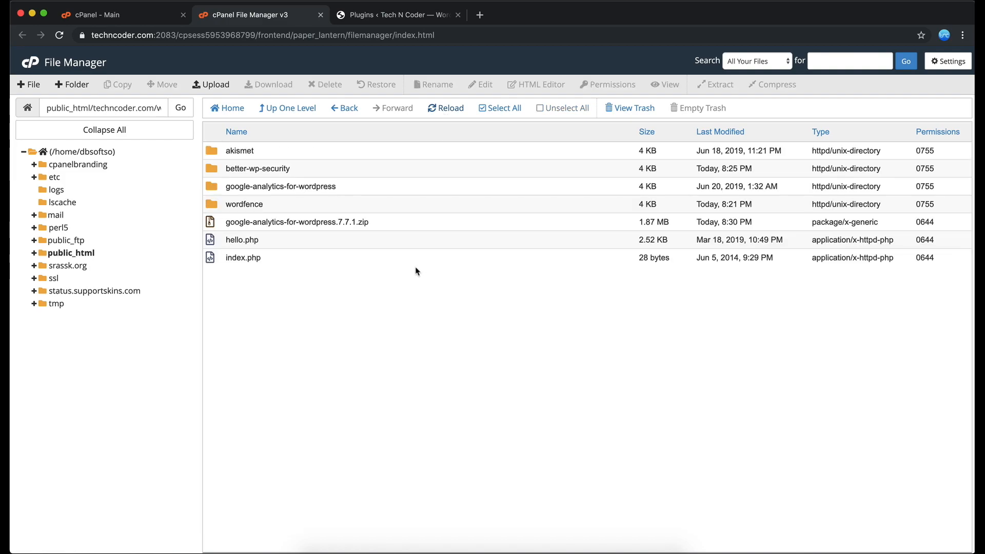
pyautogui.doubleClick(366, 188)
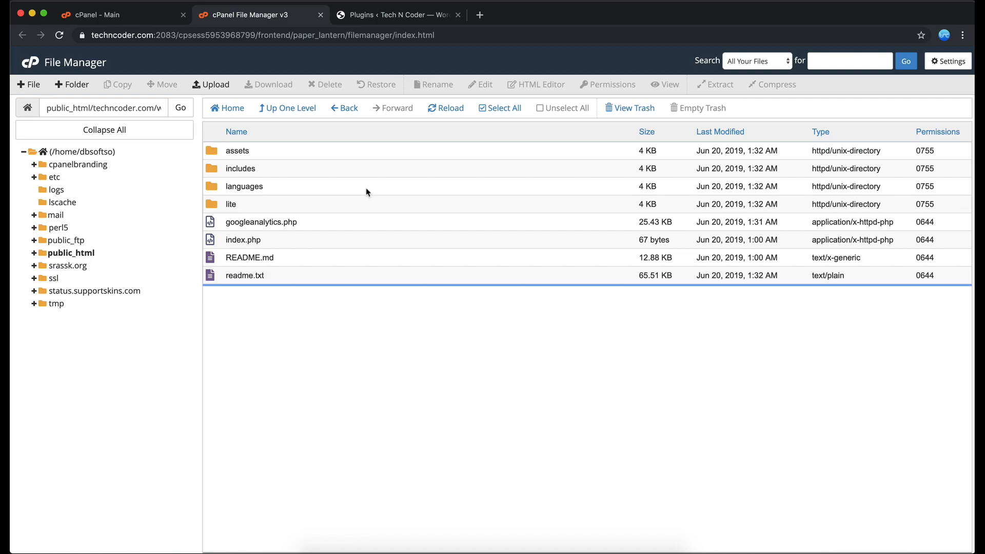
# Switch to the WordPress admin, refresh the installed plugins list, and activate Google Analytics for WordPress by MonsterInsights.
pyautogui.click(358, 15)
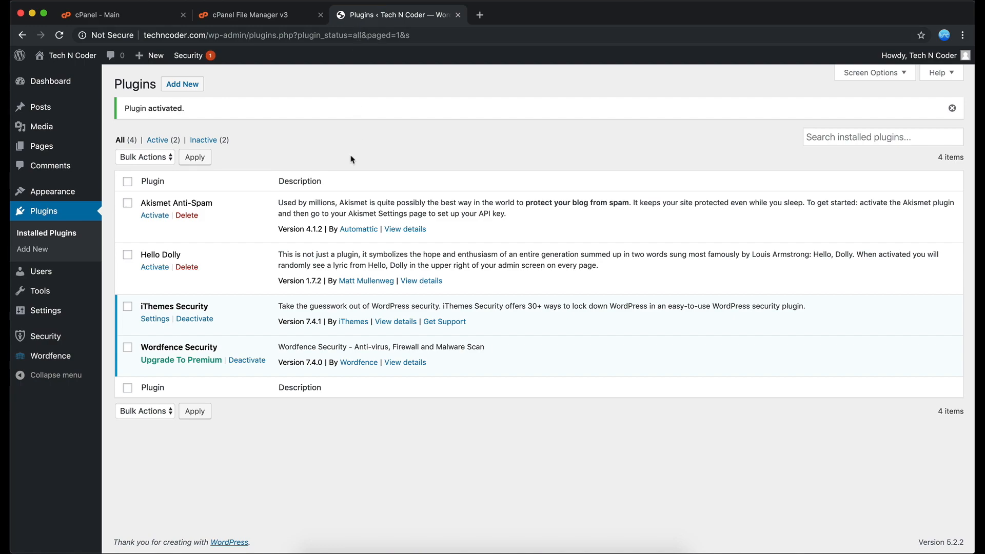
pyautogui.click(52, 236)
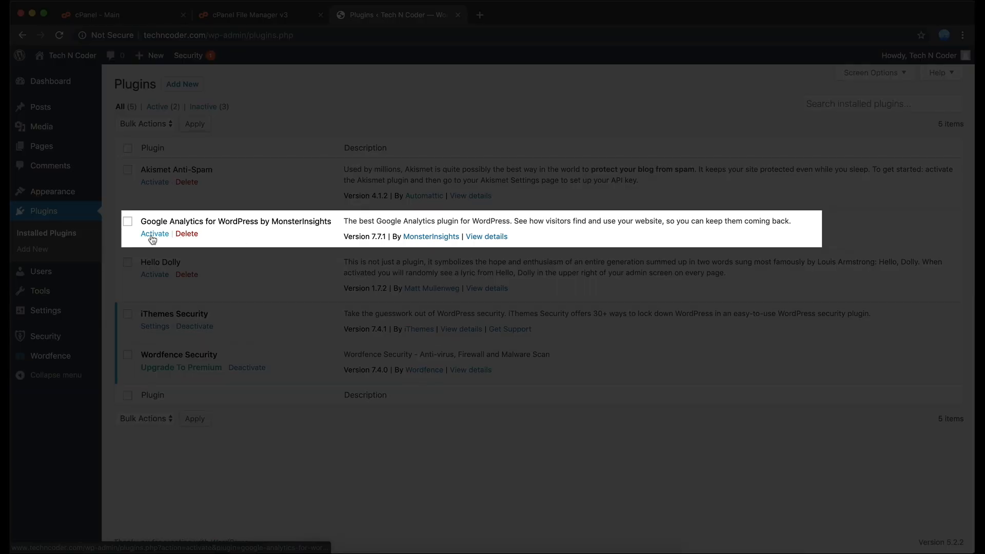
pyautogui.click(152, 237)
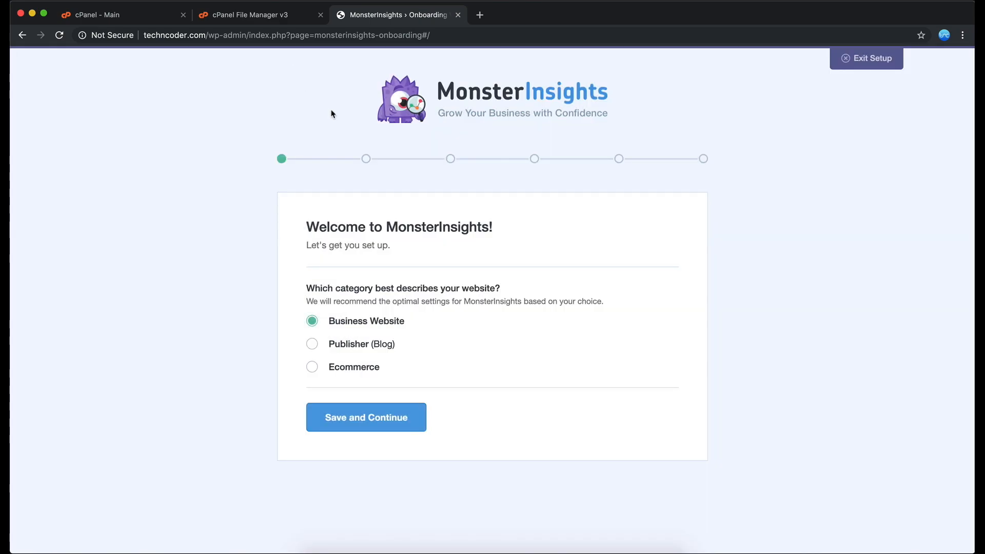
# Exit the MonsterInsights setup wizard and return to the list of installed plugins.
pyautogui.click(878, 67)
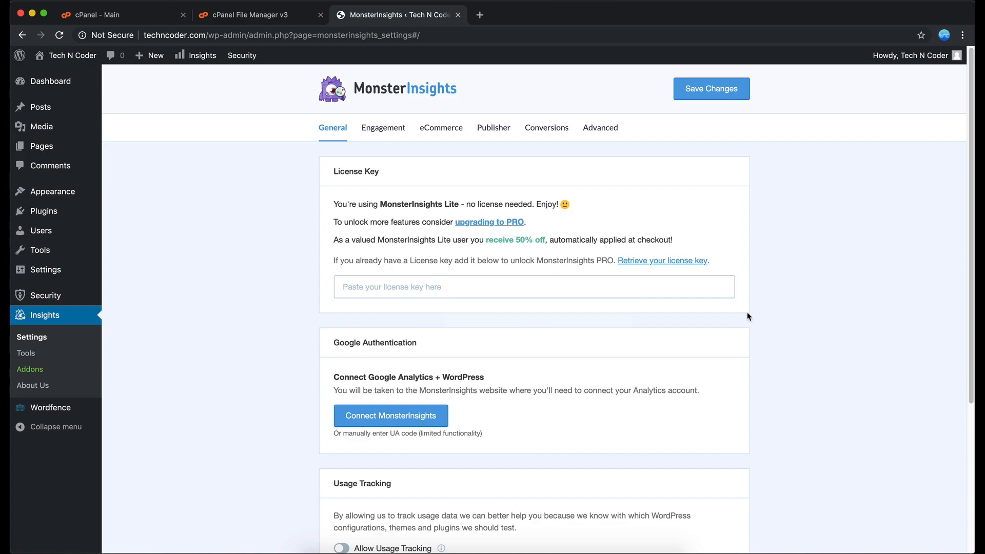
pyautogui.moveTo(61, 219)
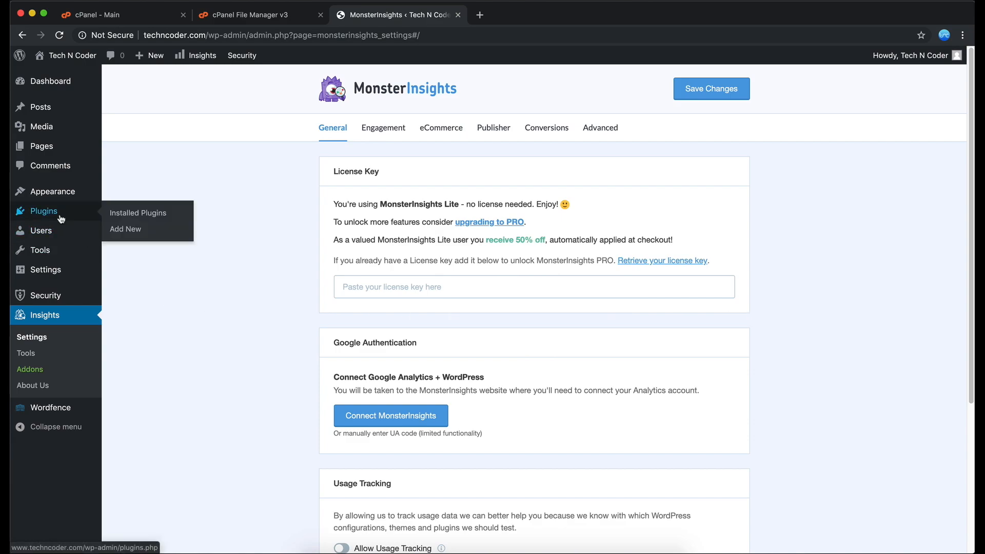
pyautogui.click(144, 213)
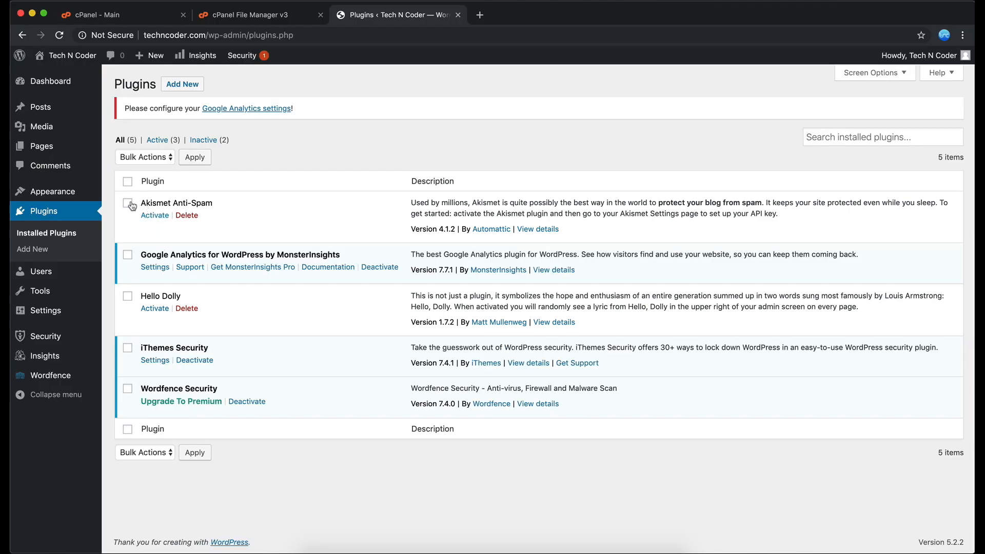
# Delete the inactive Akismet Anti-Spam and Hello Dolly plugins together with a bulk action.
pyautogui.click(127, 203)
pyautogui.click(127, 296)
pyautogui.click(163, 157)
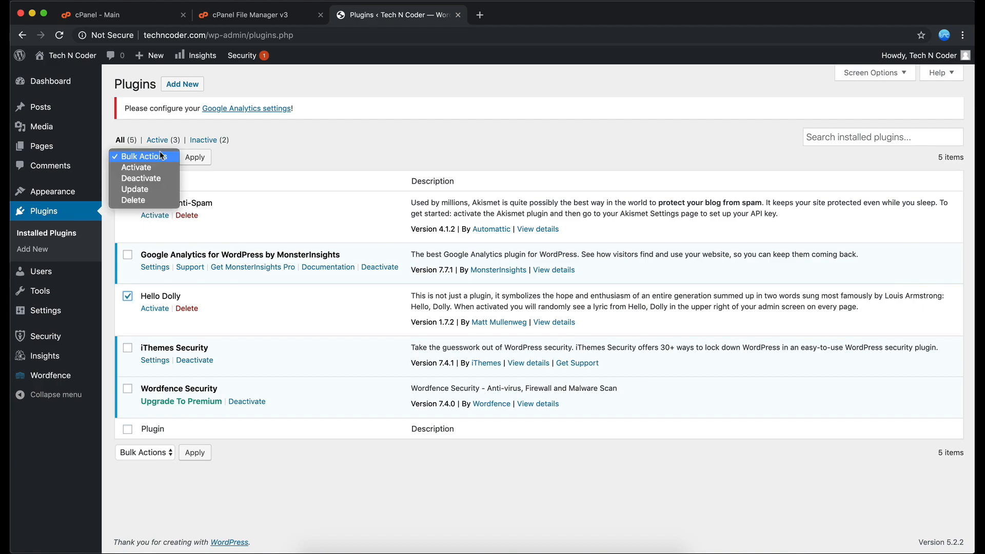
pyautogui.click(150, 198)
pyautogui.click(190, 162)
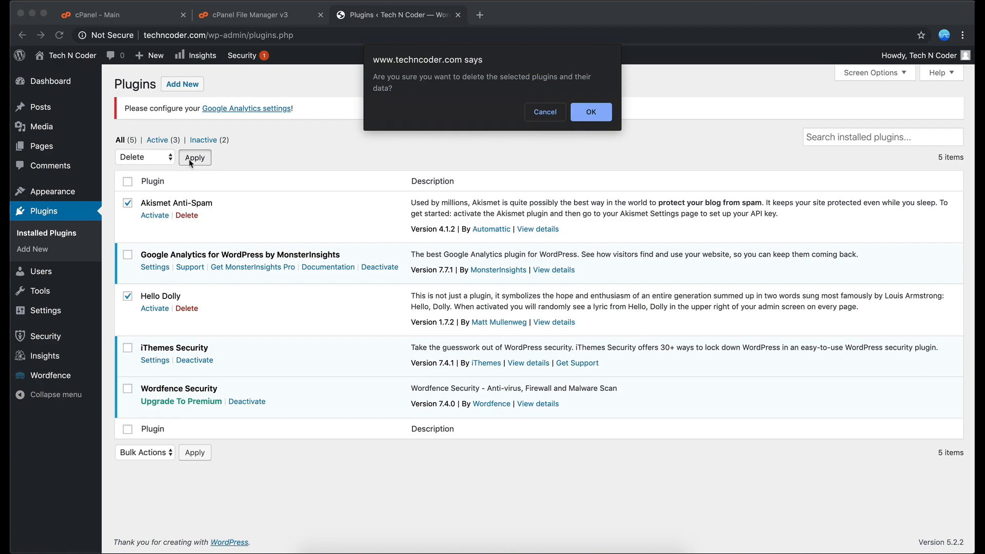
pyautogui.click(594, 111)
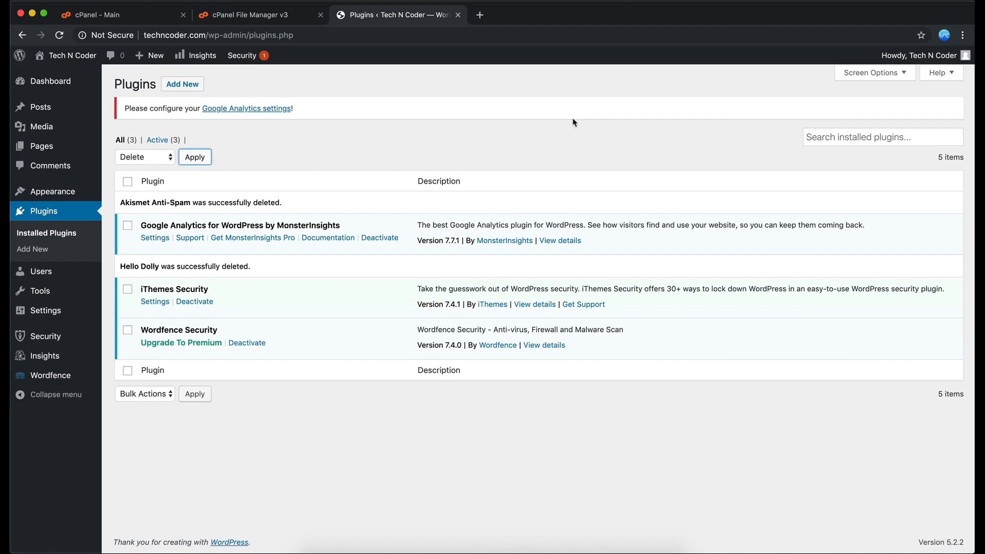
# Deactivate Google Analytics for WordPress by MonsterInsights with a bulk action.
pyautogui.click(128, 226)
pyautogui.click(160, 161)
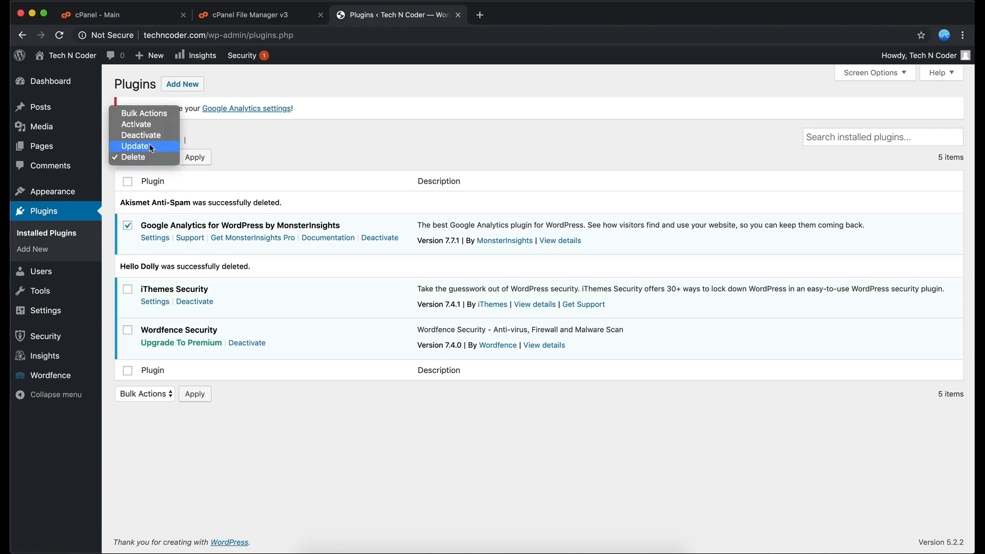
pyautogui.click(146, 135)
pyautogui.click(195, 158)
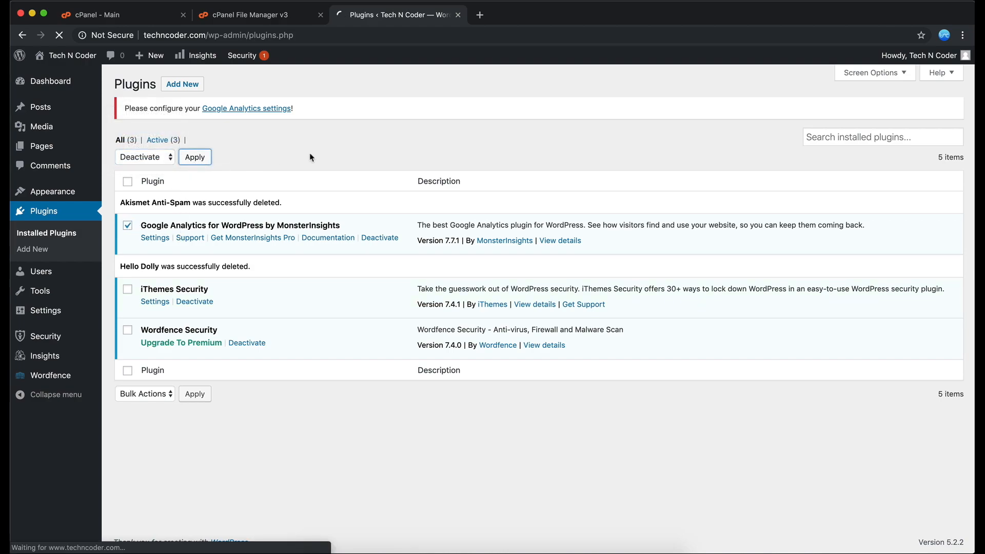